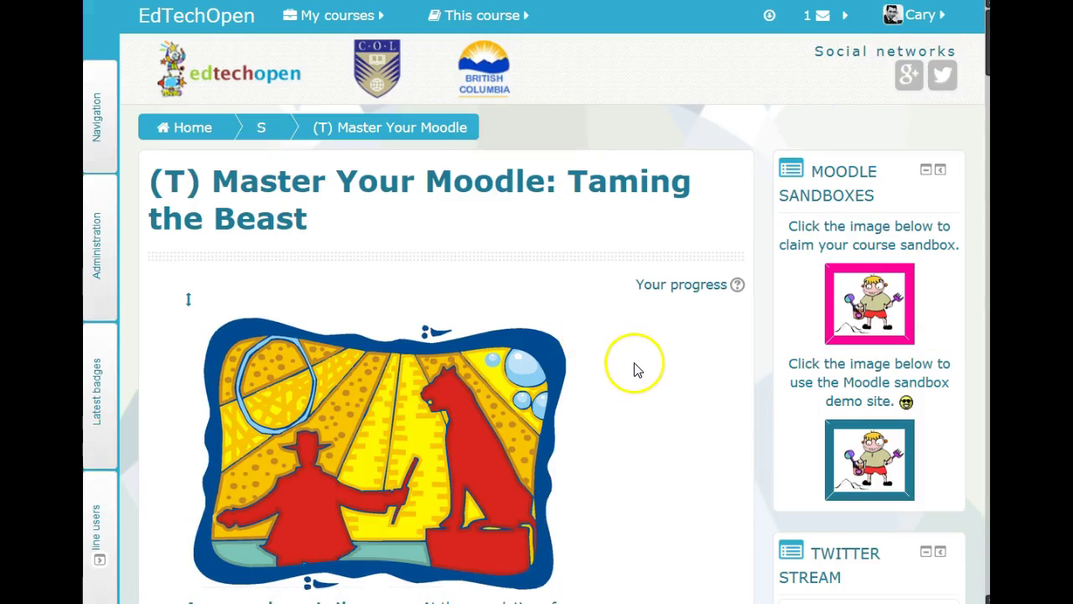
# - Scroll down the Master Your Moodle course page to find the Welcome & Introductions Forum
pyautogui.scroll(-3, 635, 369)
pyautogui.scroll(-5, 634, 377)
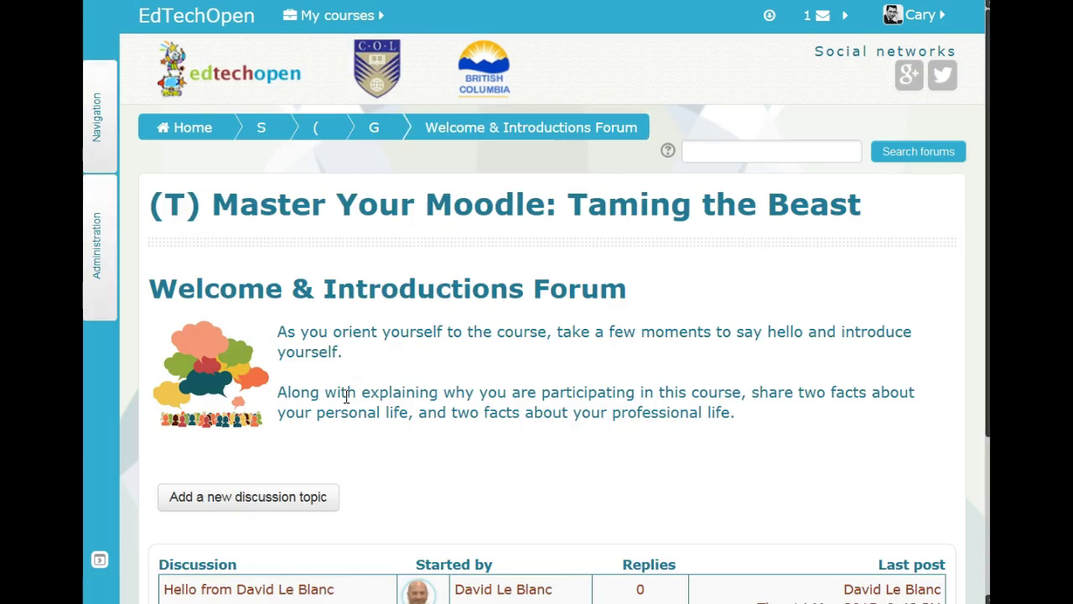
# - Enter the Welcome & Introductions Forum and read the 'Hello from…' welcome thread
pyautogui.click(411, 375)
pyautogui.scroll(-3, 411, 381)
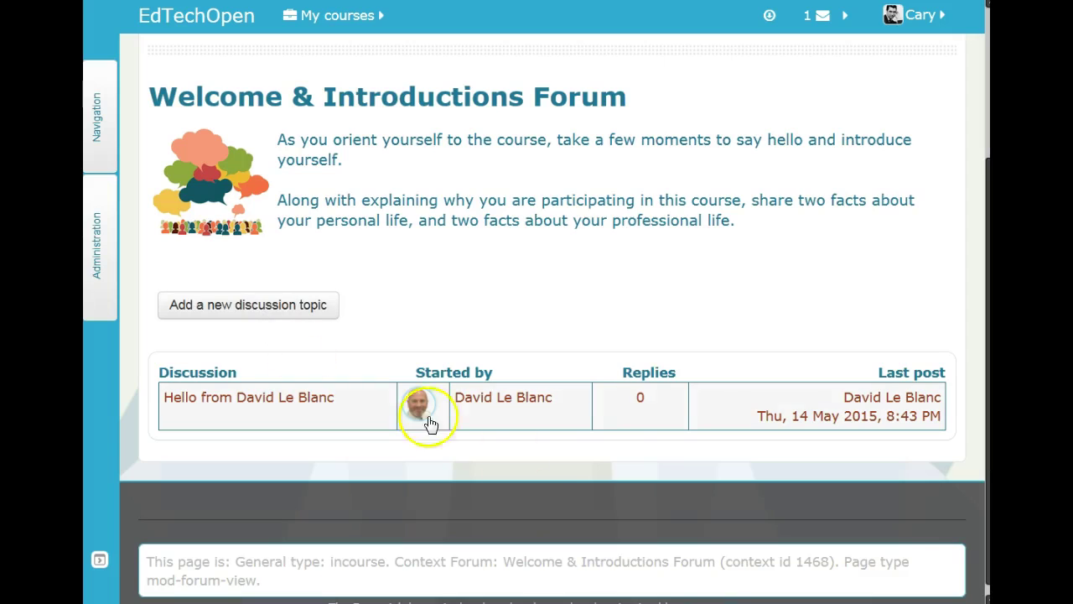
pyautogui.click(264, 403)
pyautogui.scroll(-3, 562, 438)
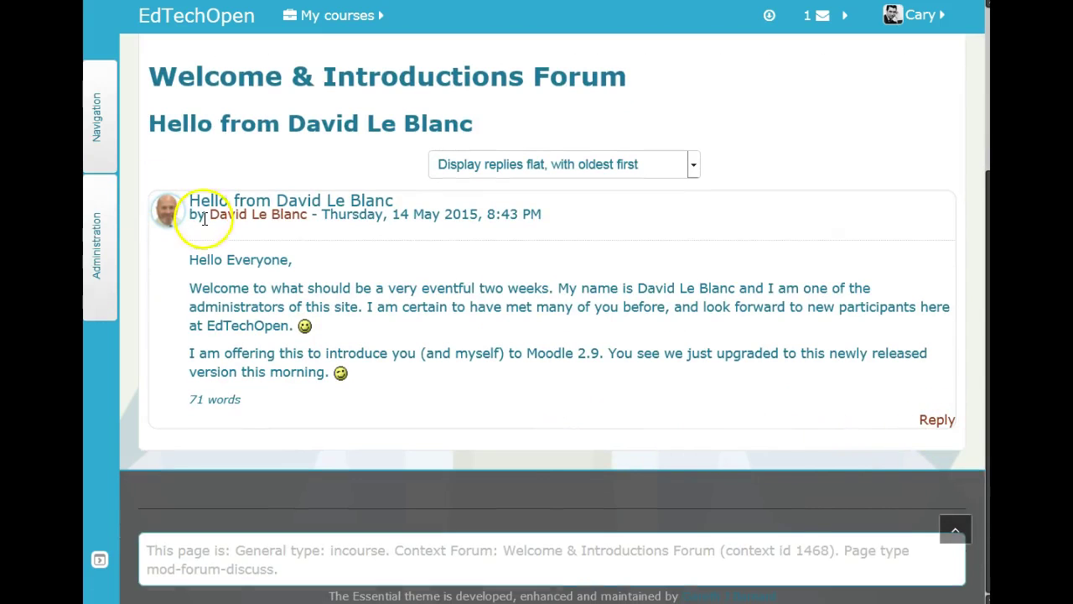
# - Start a reply with the full editor toolbar, greeting the poster by name and typing 'I am very pleased to be here with you. Where's everyone els'
pyautogui.click(939, 425)
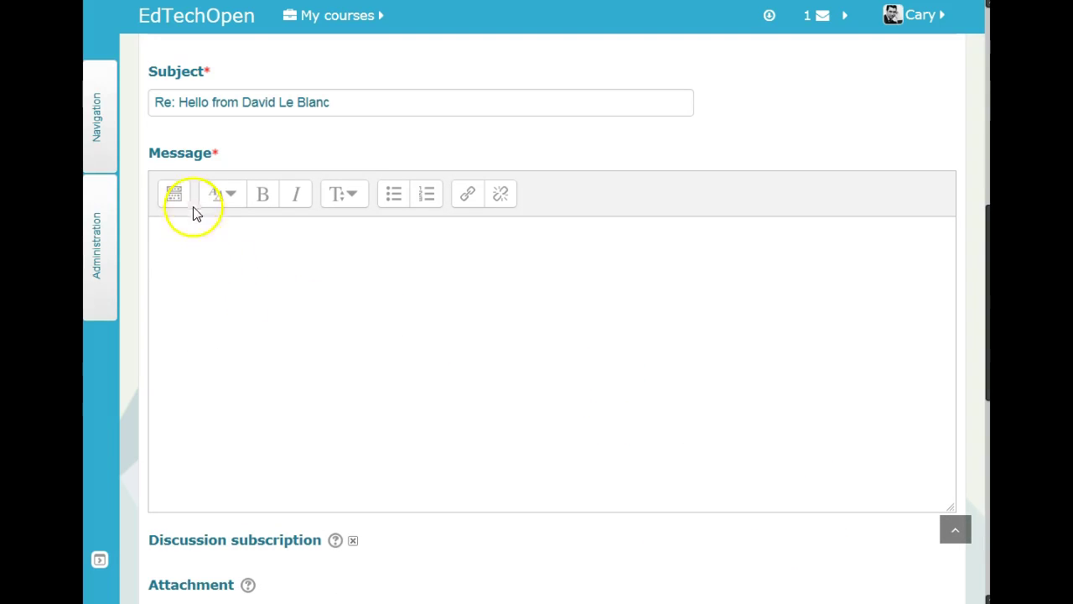
pyautogui.click(172, 202)
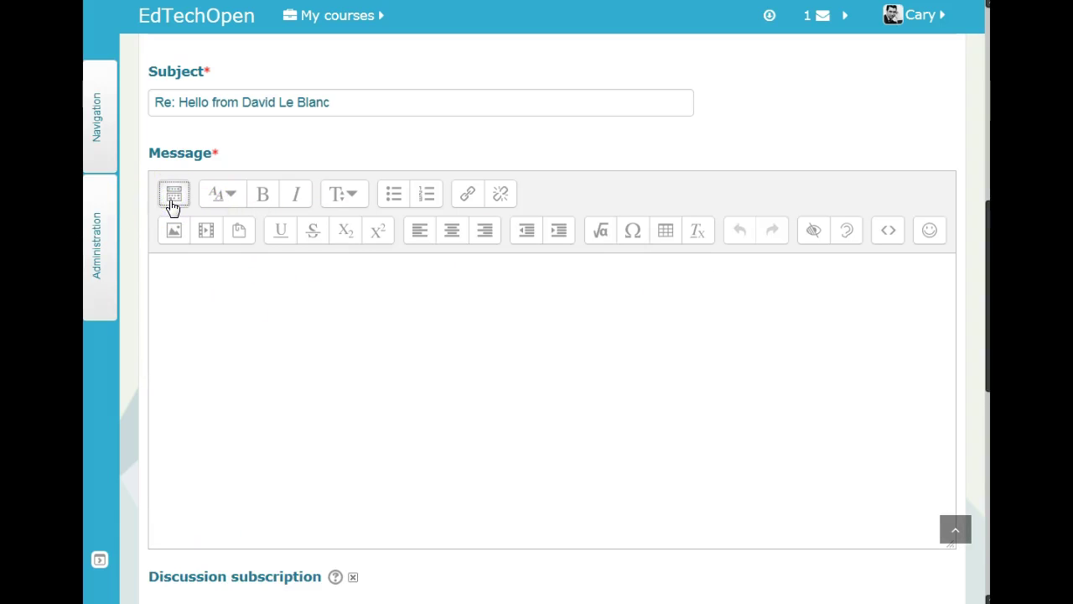
pyautogui.click(342, 337)
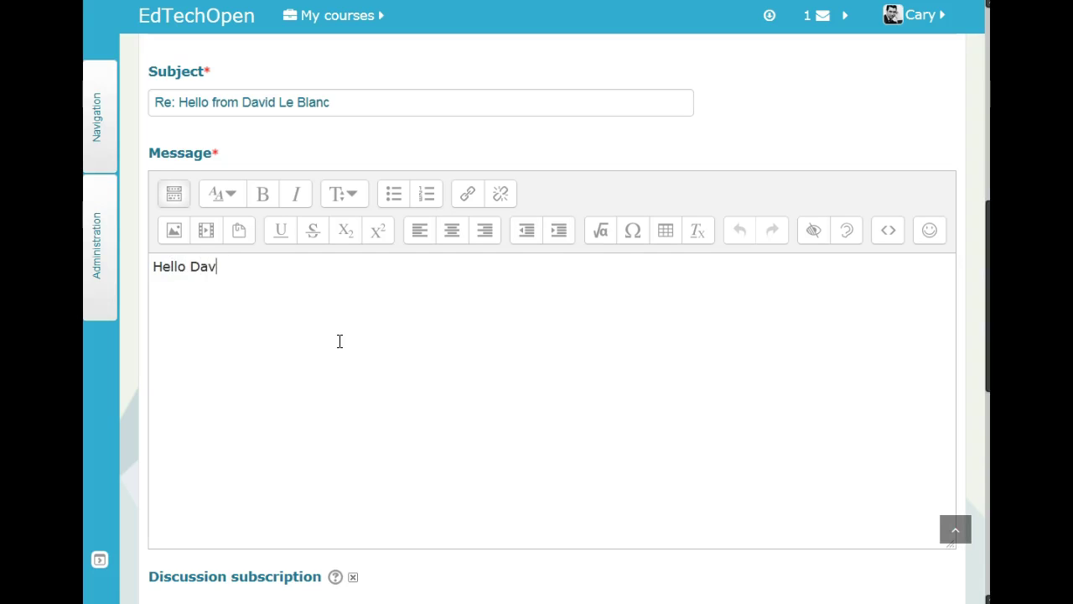
pyautogui.write('Hello David. I am very pleased to be he')
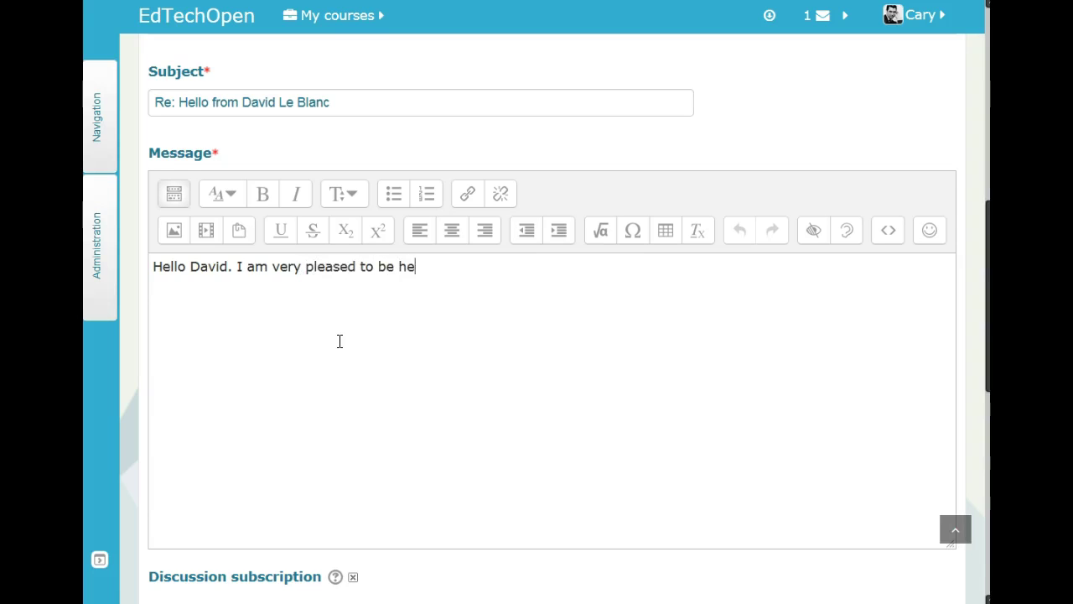
pyautogui.write('re with')
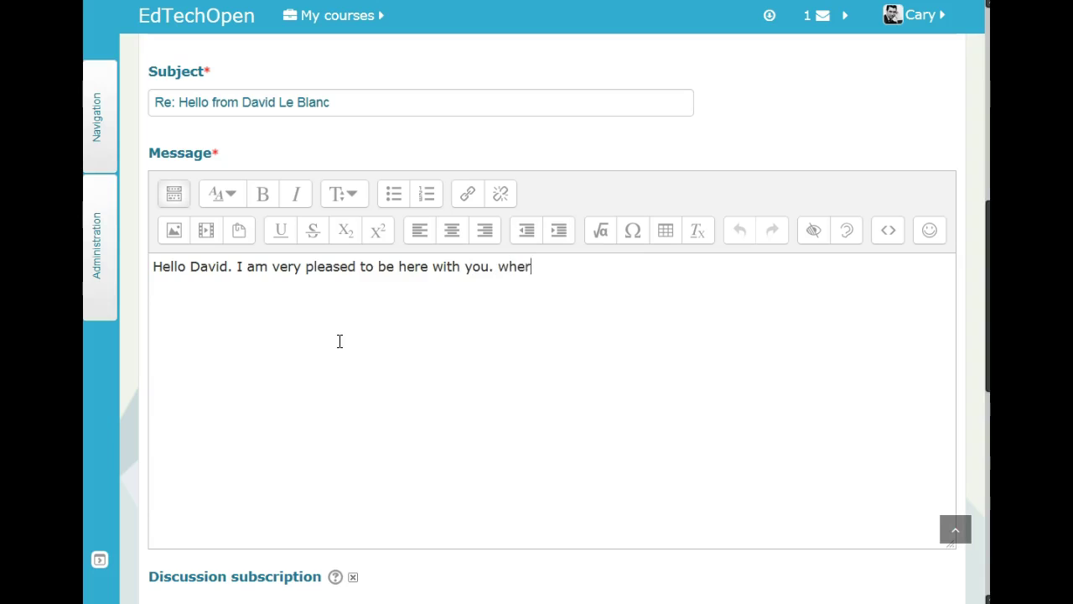
pyautogui.write(" you. Where's every")
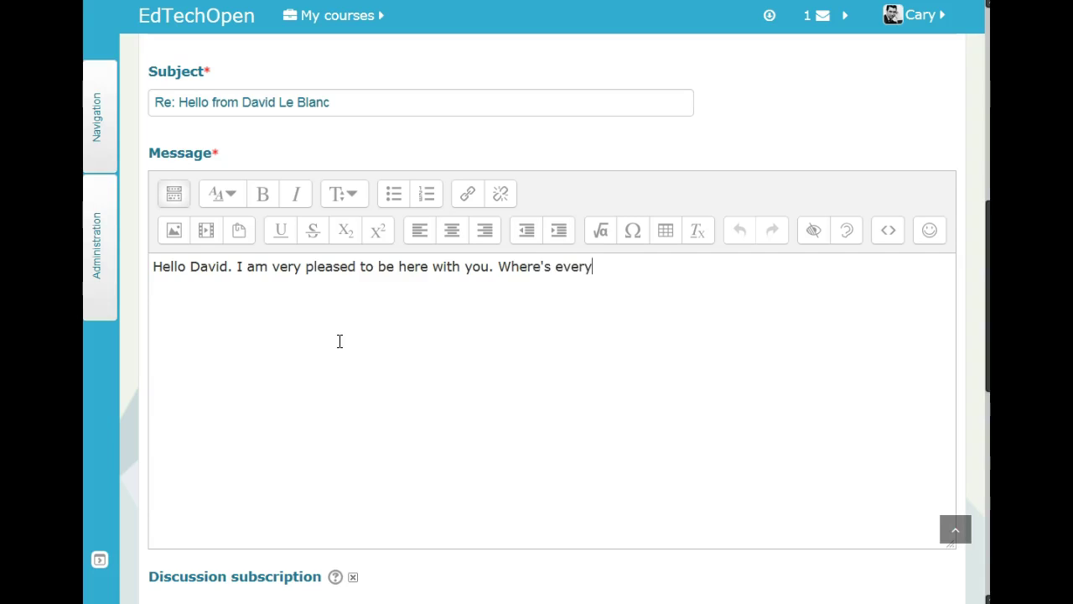
pyautogui.write('one else?')
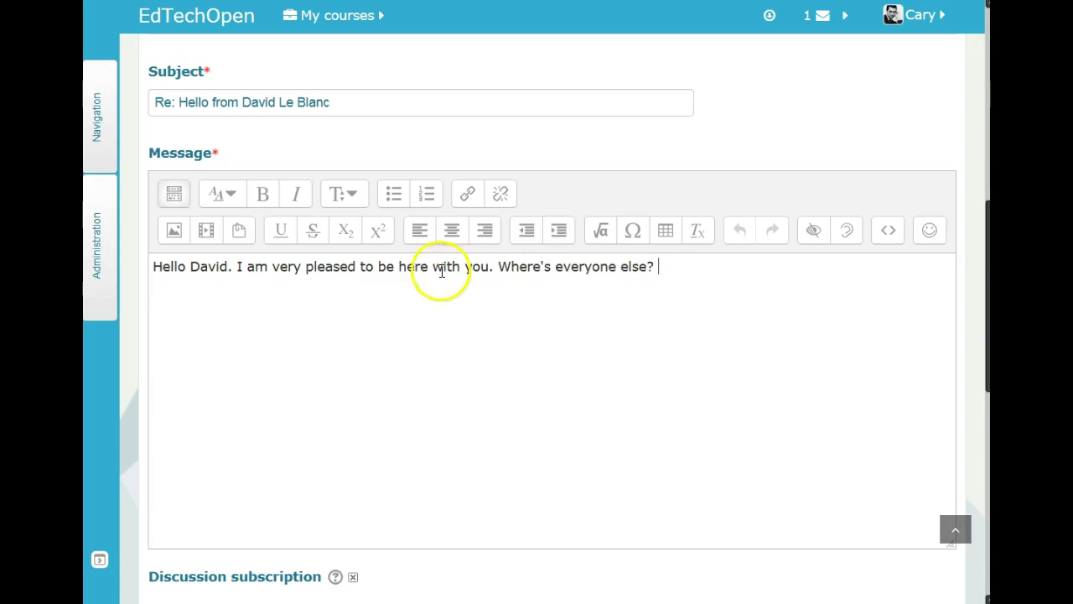
# - Append the 'thoughtful' emoticon to the reply and post it to the forum
pyautogui.click(927, 235)
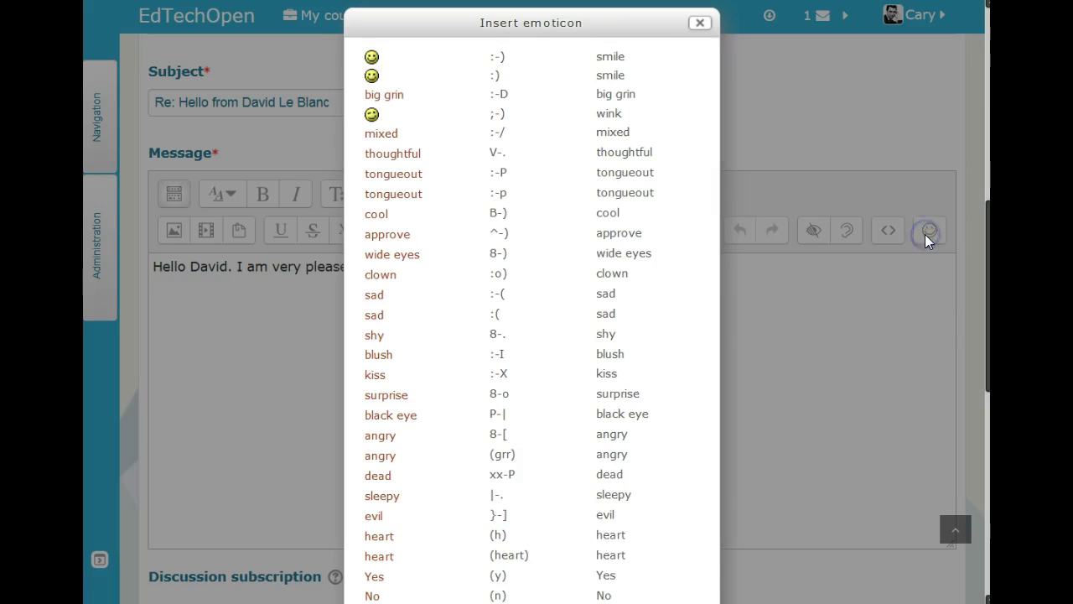
pyautogui.scroll(-1, 398, 202)
pyautogui.scroll(-2, 399, 192)
pyautogui.scroll(3, 403, 175)
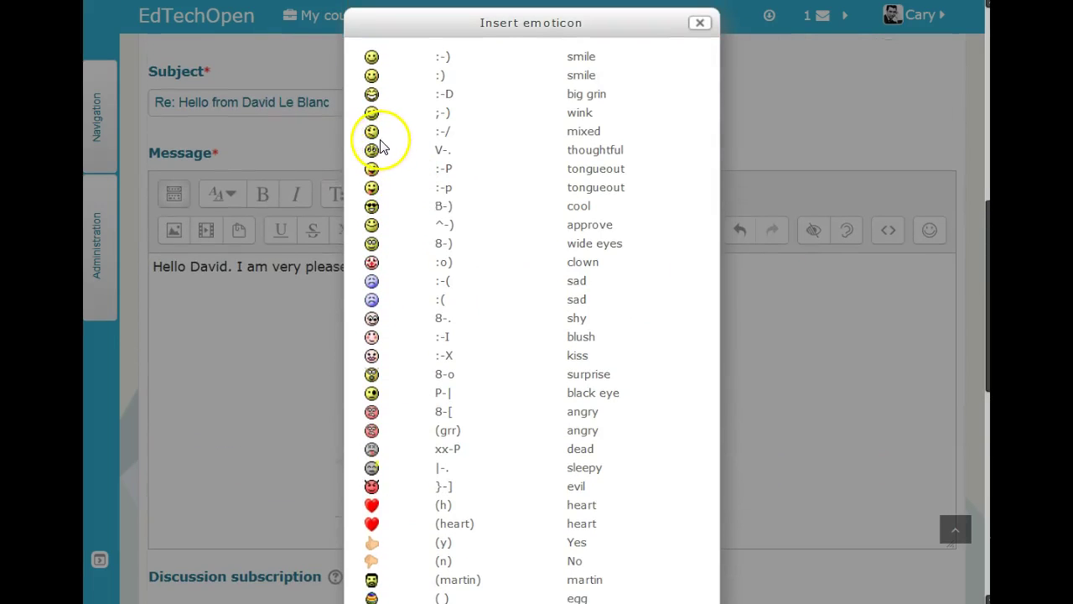
pyautogui.click(372, 159)
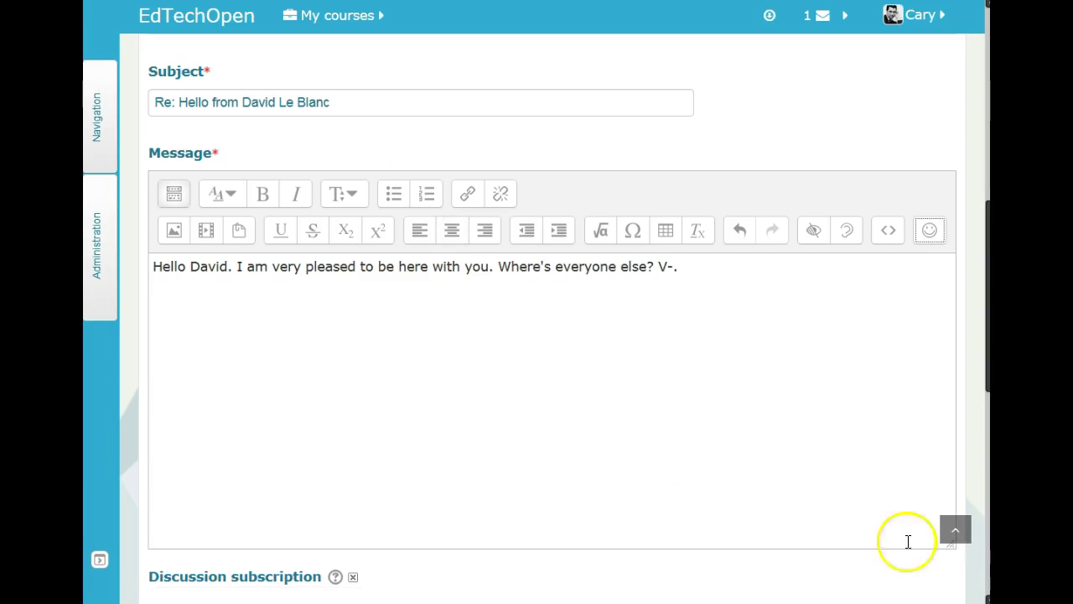
pyautogui.scroll(-4, 825, 470)
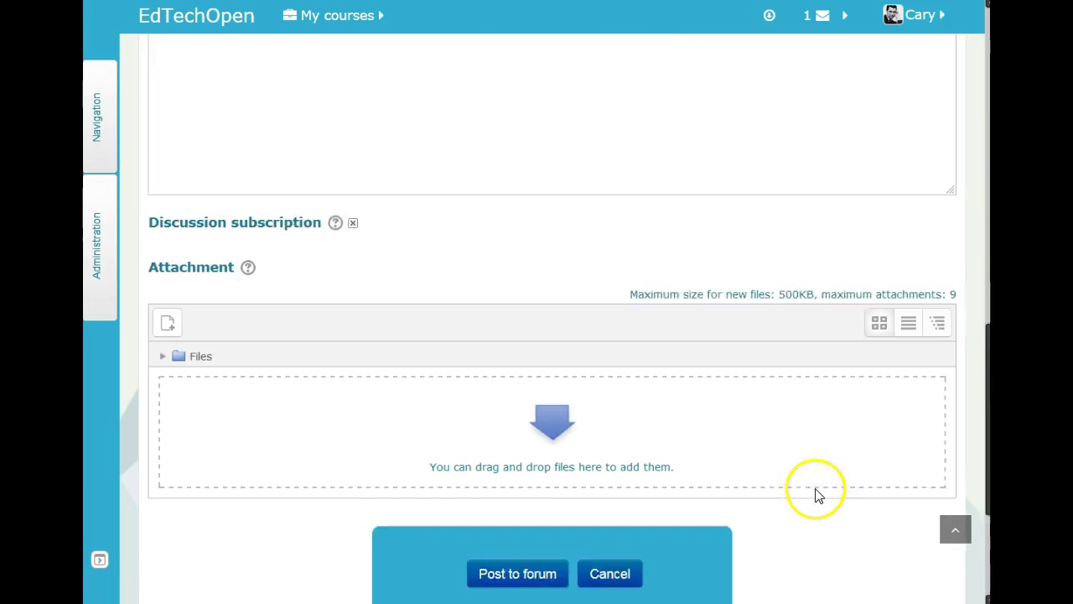
pyautogui.click(537, 551)
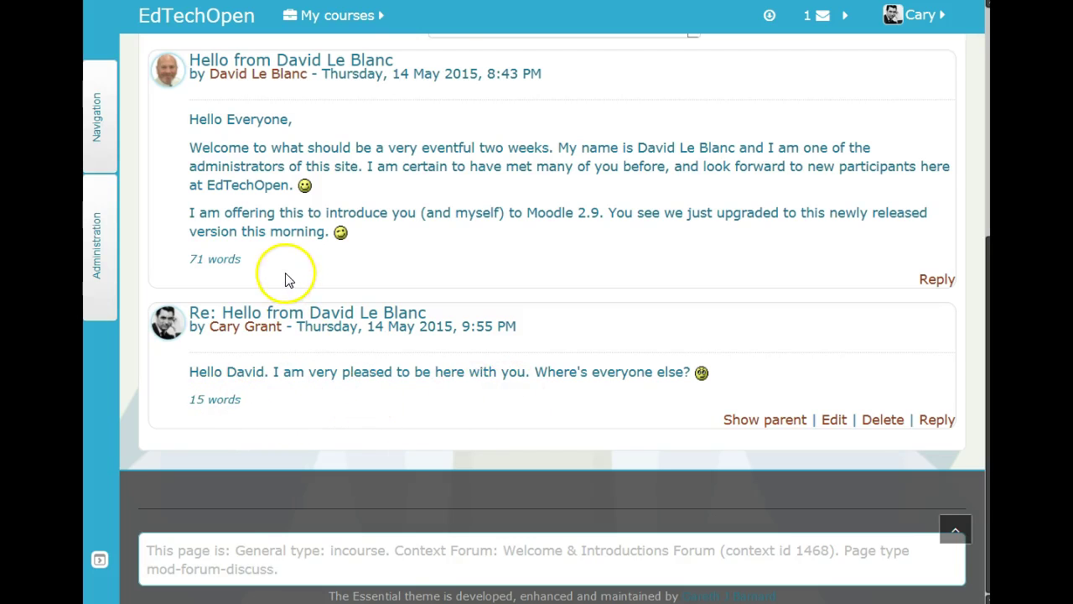
# - Return to the Welcome & Introductions Forum discussion list and begin a new discussion topic
pyautogui.scroll(4, 287, 272)
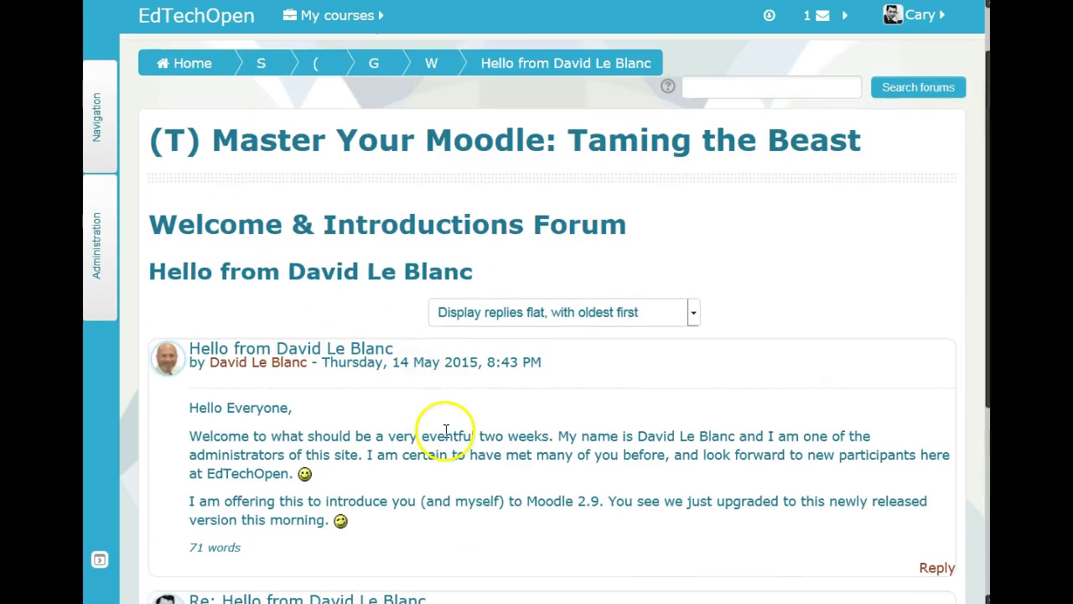
pyautogui.scroll(-3, 445, 436)
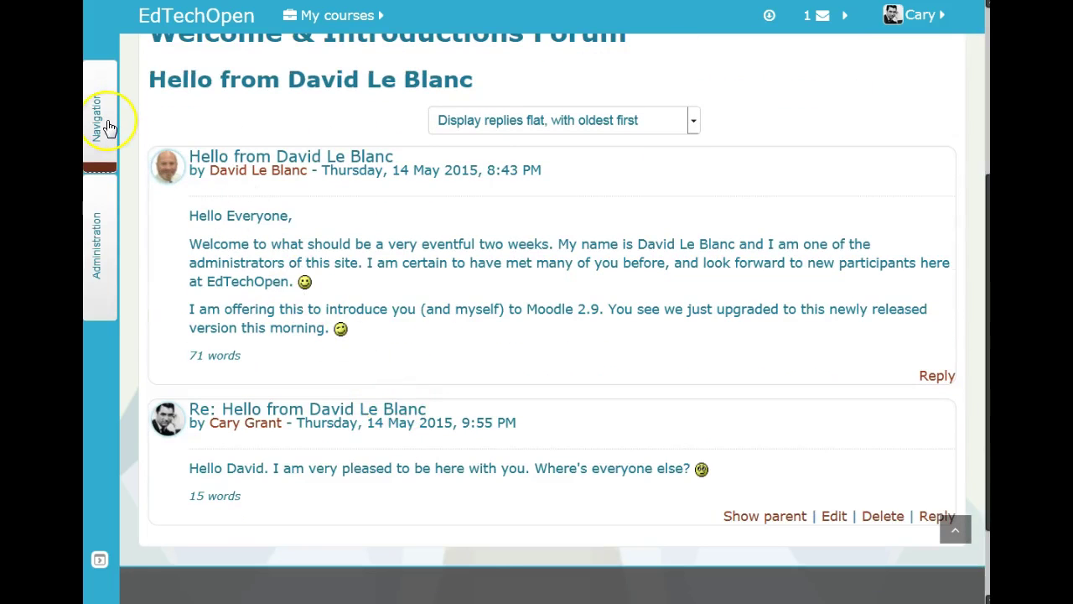
pyautogui.moveTo(107, 126)
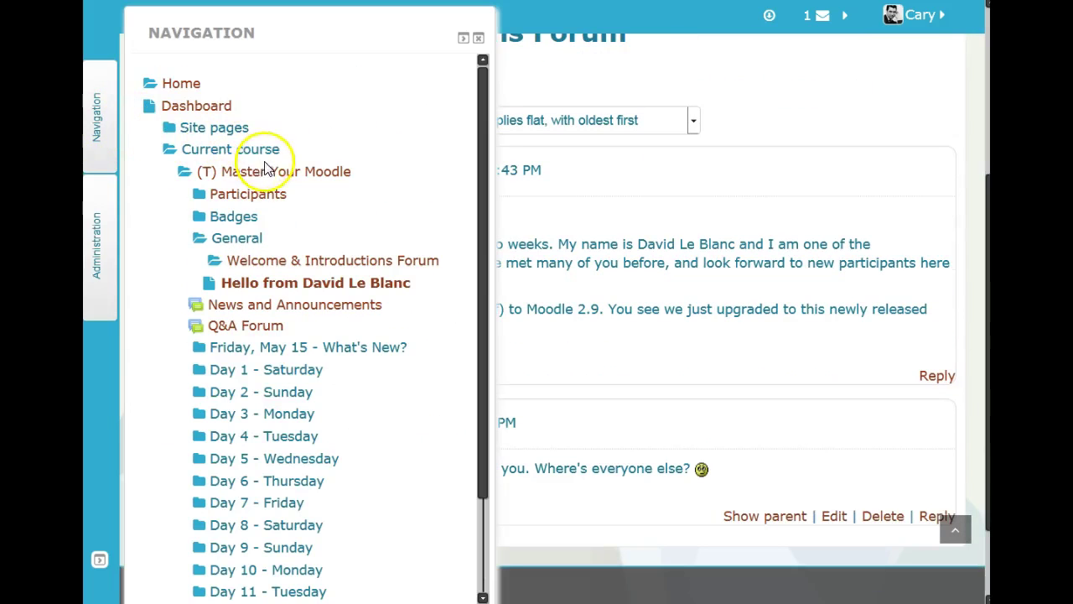
pyautogui.click(293, 269)
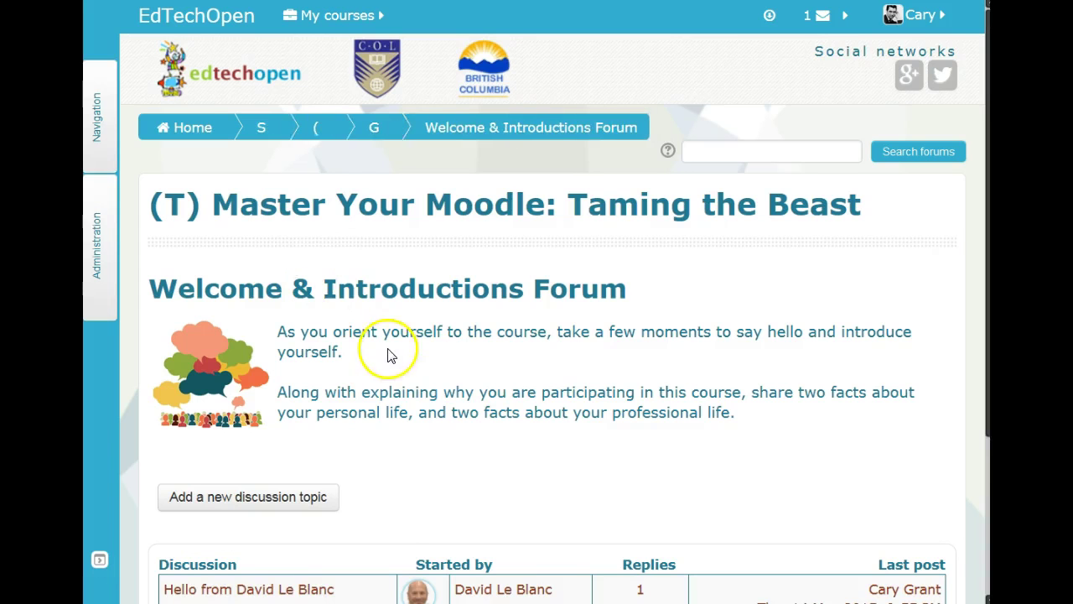
pyautogui.scroll(-3, 386, 357)
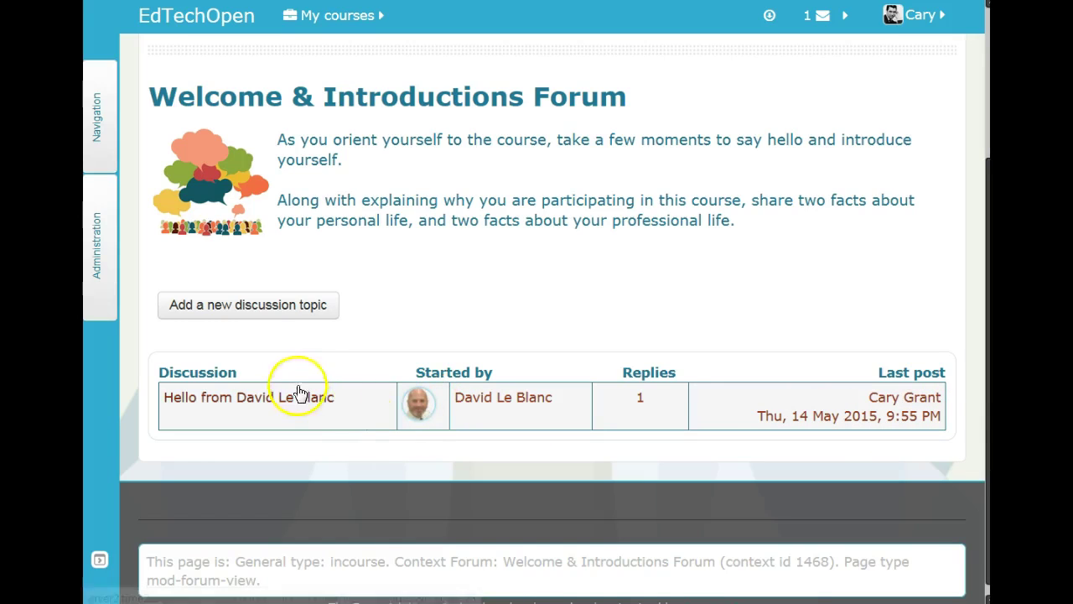
pyautogui.click(277, 311)
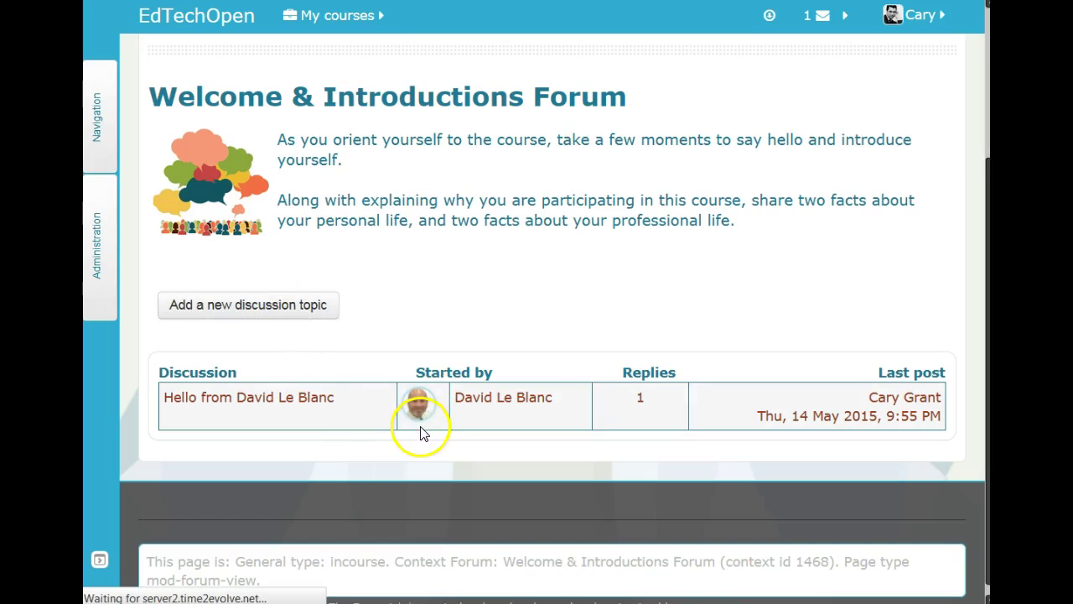
# - Enter the student's name as the topic subject and begin the message with 'I'
pyautogui.scroll(-2, 440, 449)
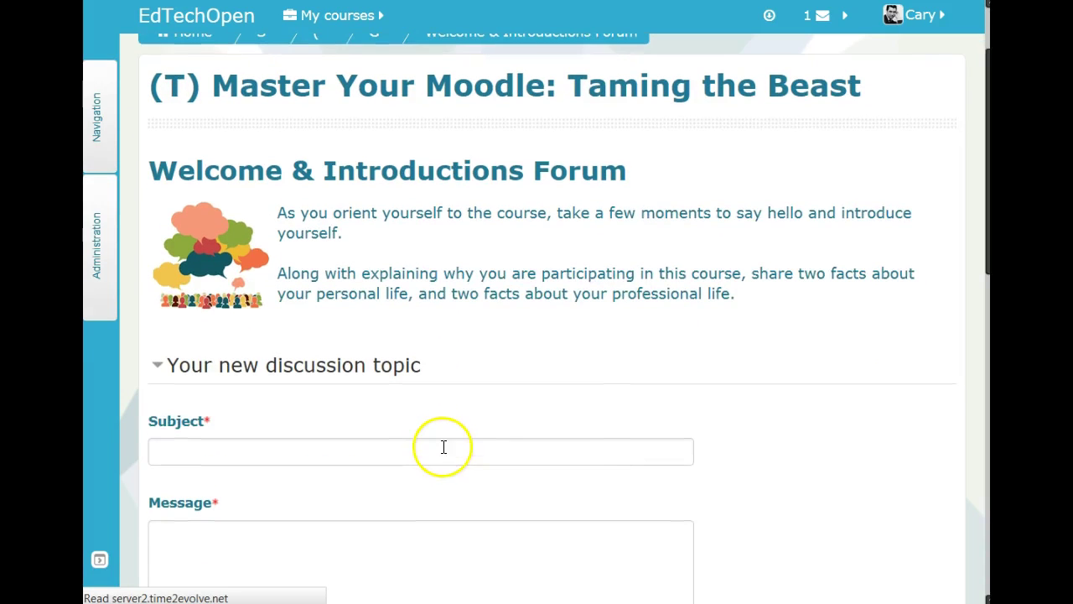
pyautogui.click(435, 451)
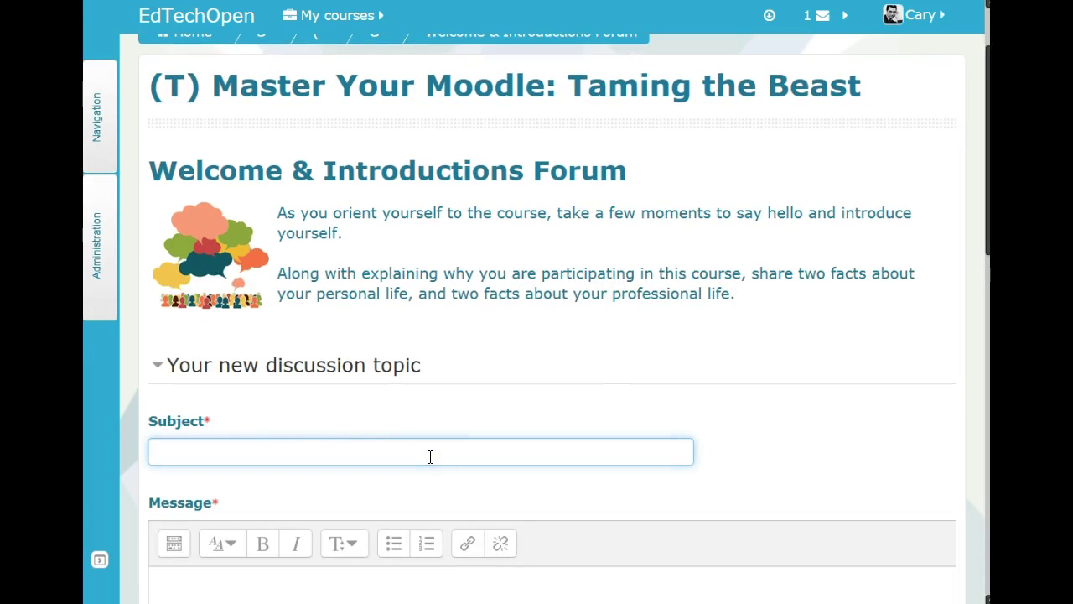
pyautogui.write('Cary ')
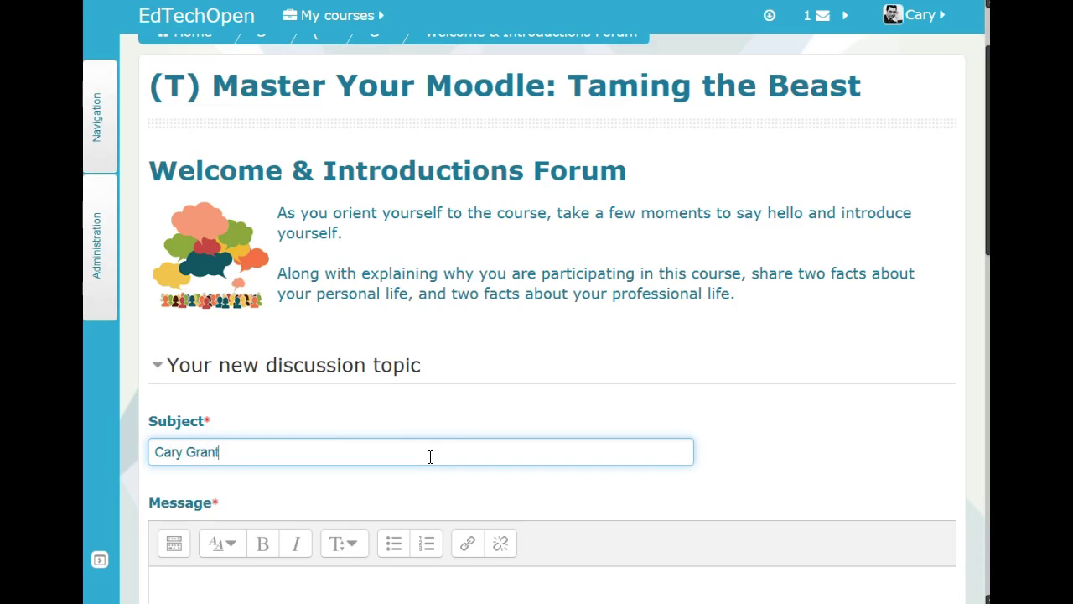
pyautogui.write('Grant')
pyautogui.scroll(-3, 453, 524)
pyautogui.click(196, 438)
pyautogui.write('I')
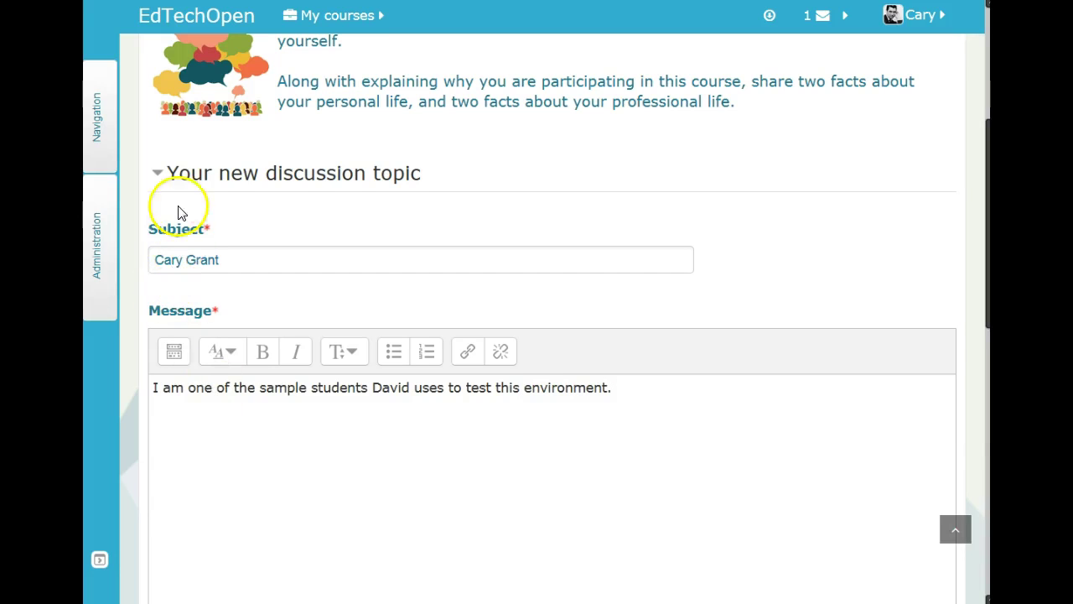
pyautogui.scroll(2, 178, 211)
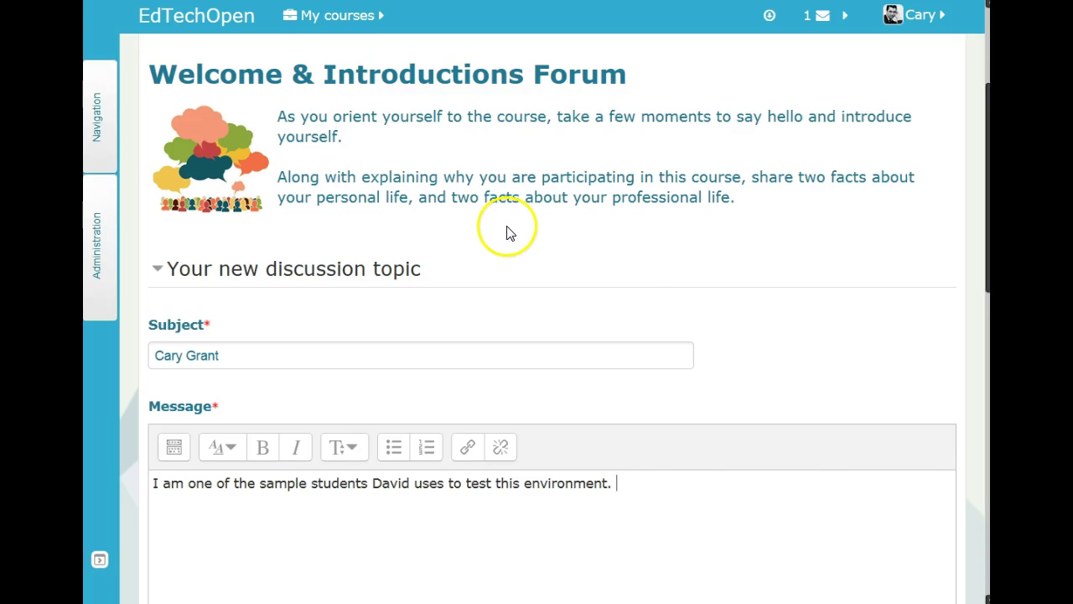
pyautogui.scroll(-2, 502, 243)
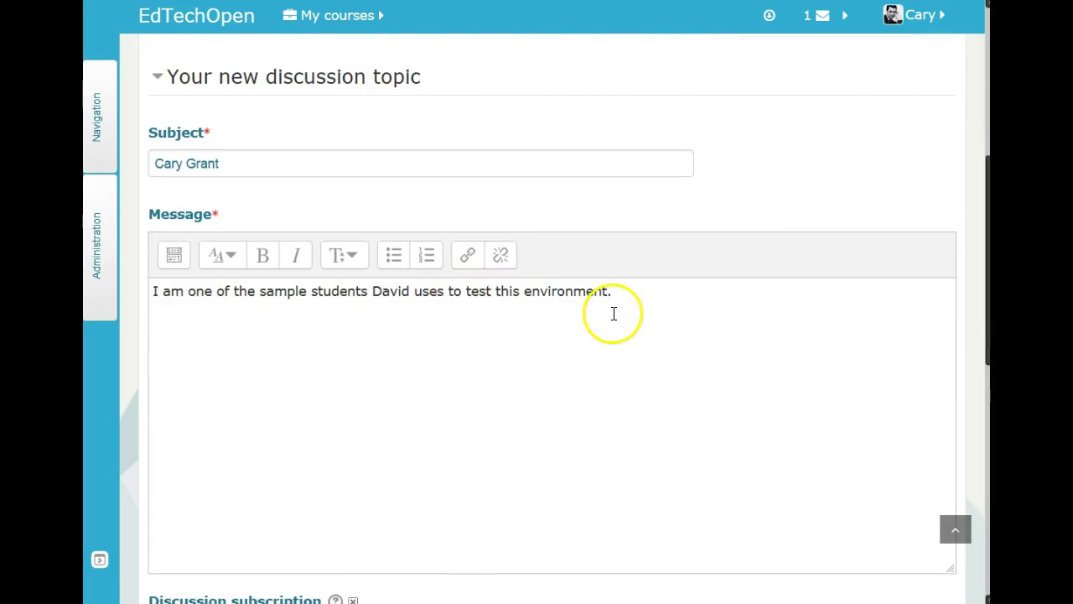
pyautogui.scroll(1, 615, 323)
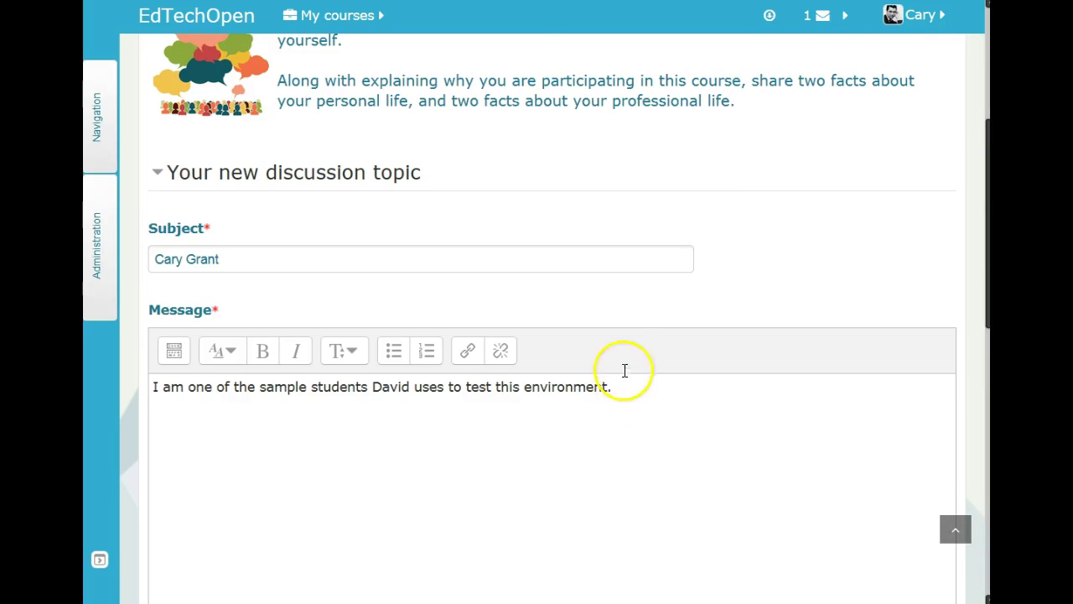
pyautogui.scroll(1, 620, 349)
# - Finish the sample-test-student introduction message and post the new topic to the forum
pyautogui.scroll(-1, 662, 537)
pyautogui.click(650, 516)
pyautogui.scroll(-3, 600, 493)
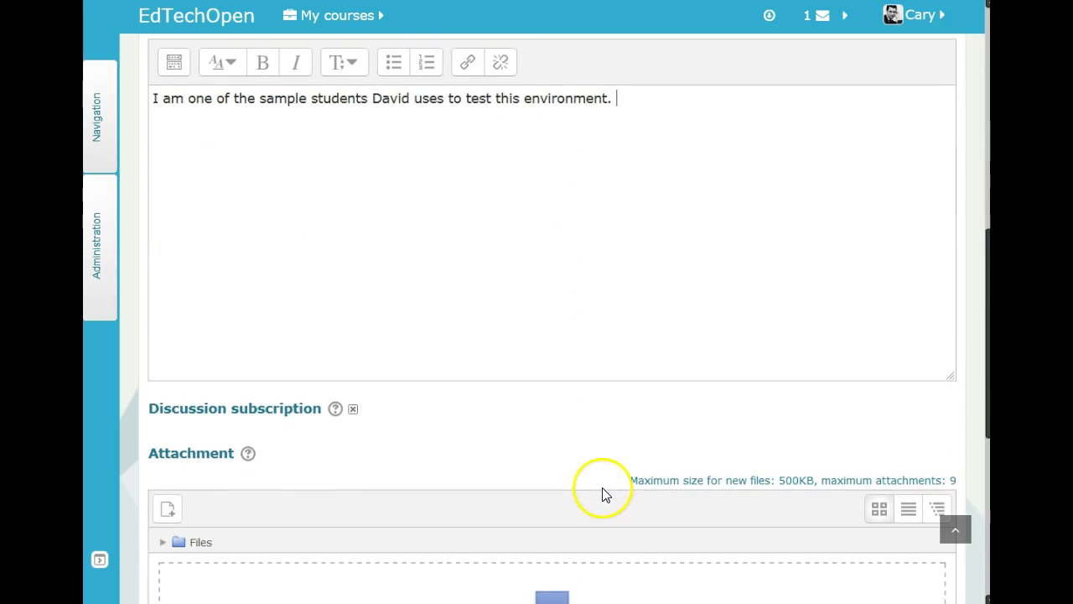
pyautogui.scroll(1, 602, 490)
pyautogui.scroll(-2, 604, 494)
pyautogui.scroll(-1, 604, 497)
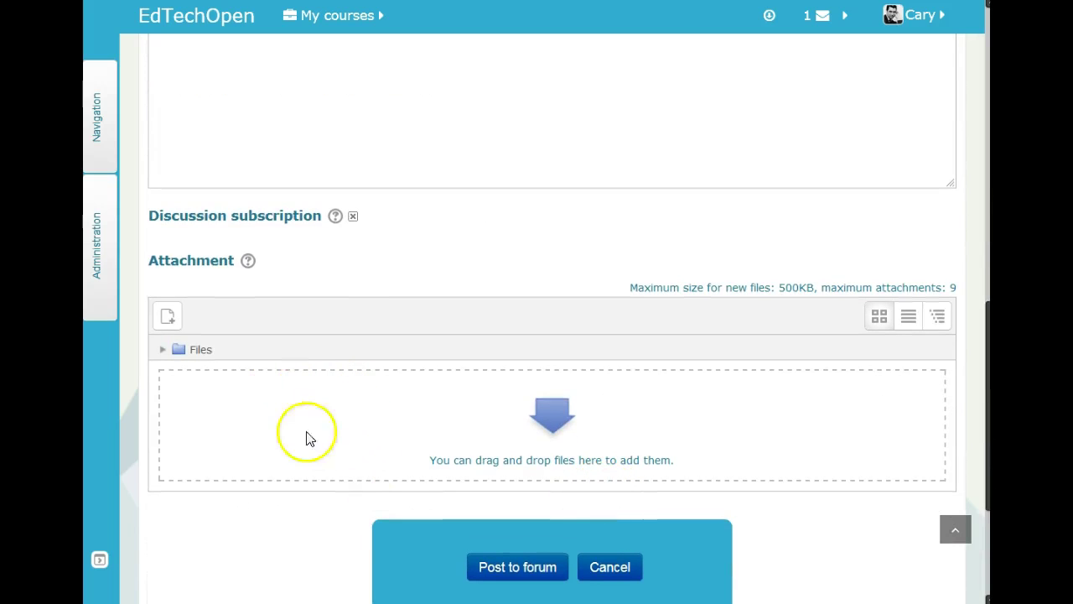
pyautogui.scroll(-2, 338, 448)
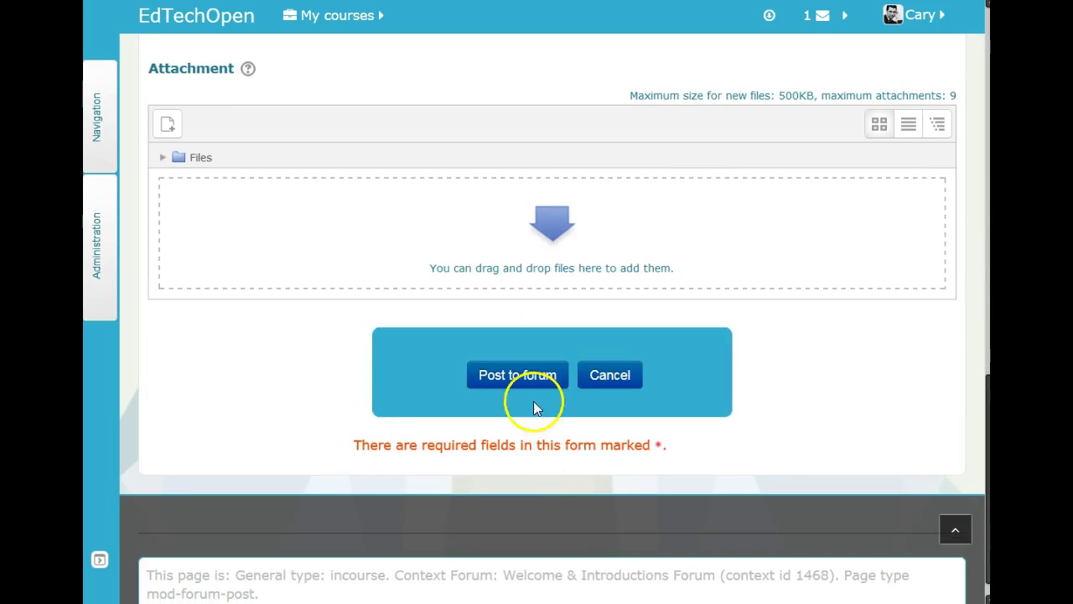
pyautogui.click(529, 383)
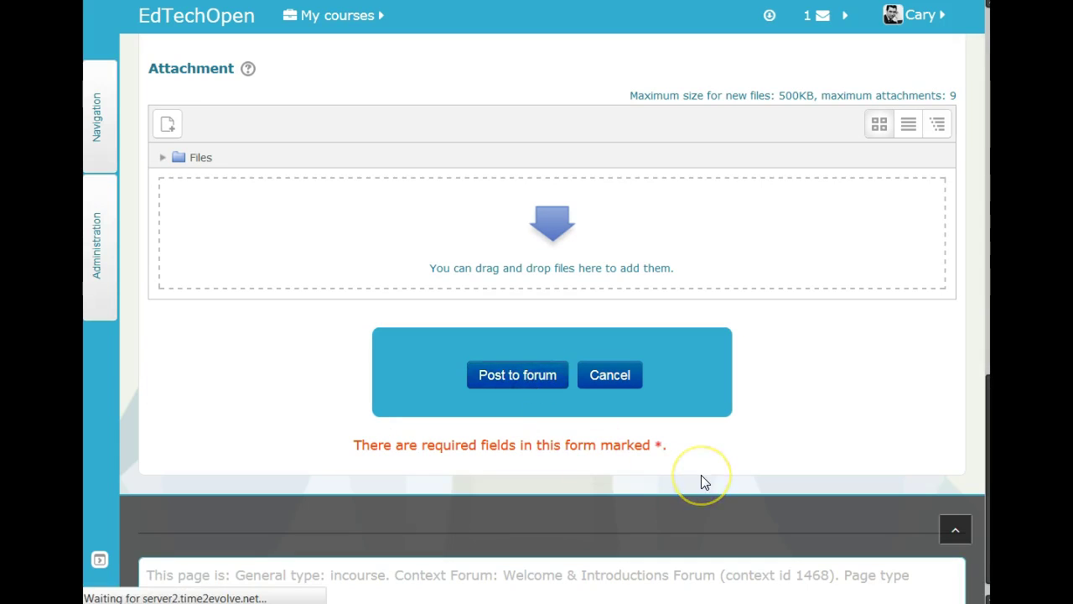